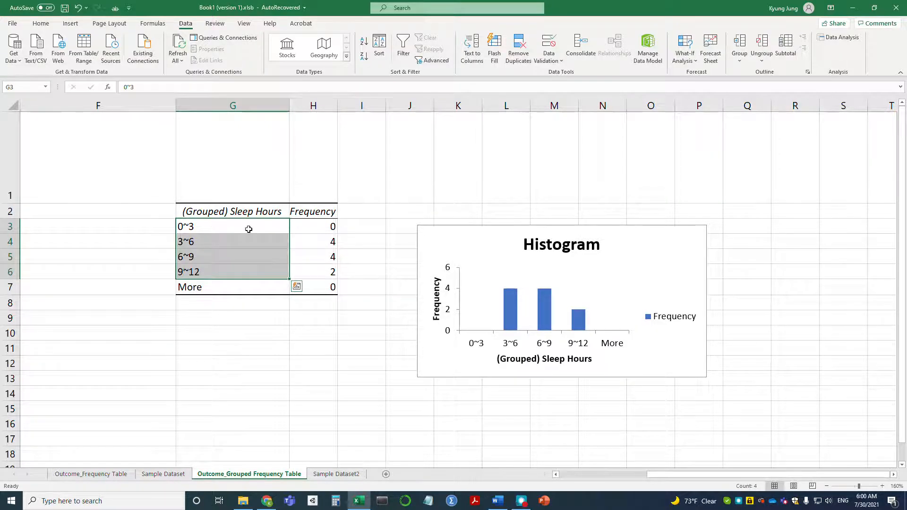
Examine the finished grouped frequency table, its histogram and the source data on the Outcome_Grouped Frequency Table sheet
{"action": "left_click_drag", "start_coordinate": [247, 212], "coordinate": [246, 284]}
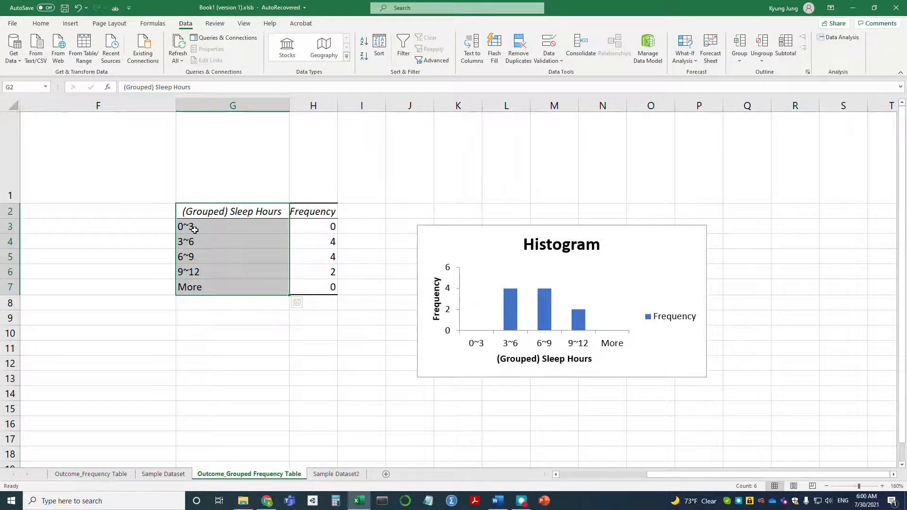
{"action": "left_click", "coordinate": [473, 238]}
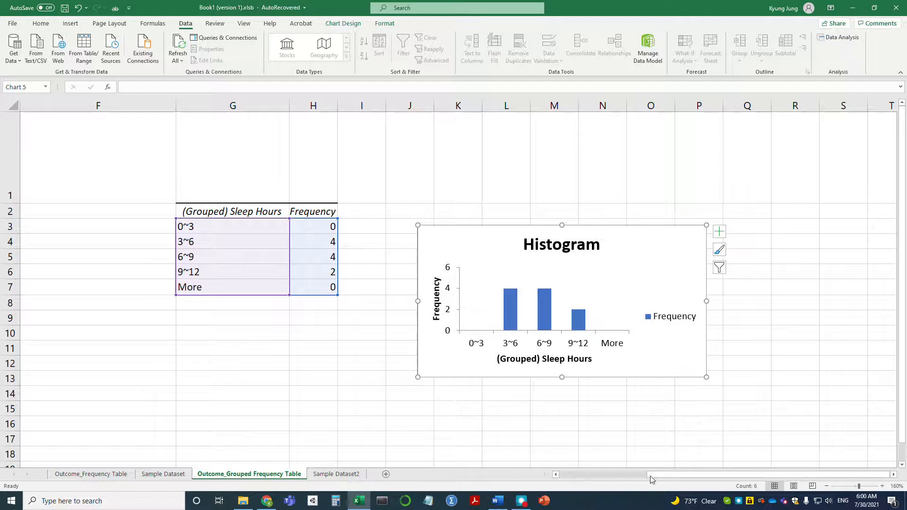
{"action": "left_click_drag", "start_coordinate": [658, 475], "coordinate": [570, 477]}
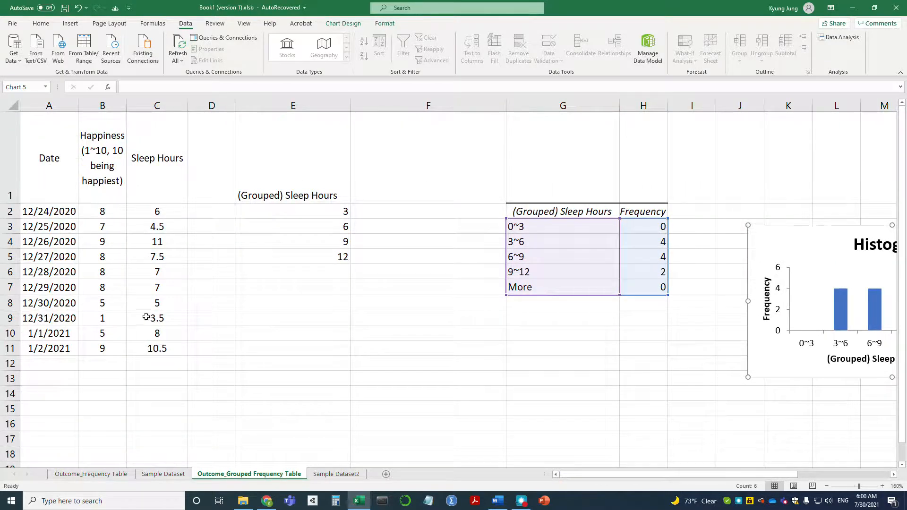
On the Sample Dataset2 sheet, enter the header "(Grouped) Sleep Hours" in cell E1
{"action": "left_click", "coordinate": [344, 478]}
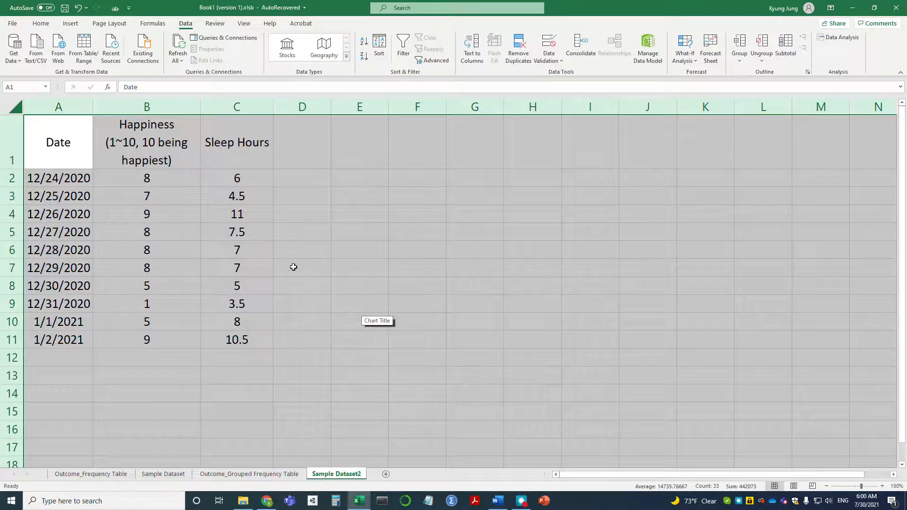
{"action": "left_click", "coordinate": [240, 133]}
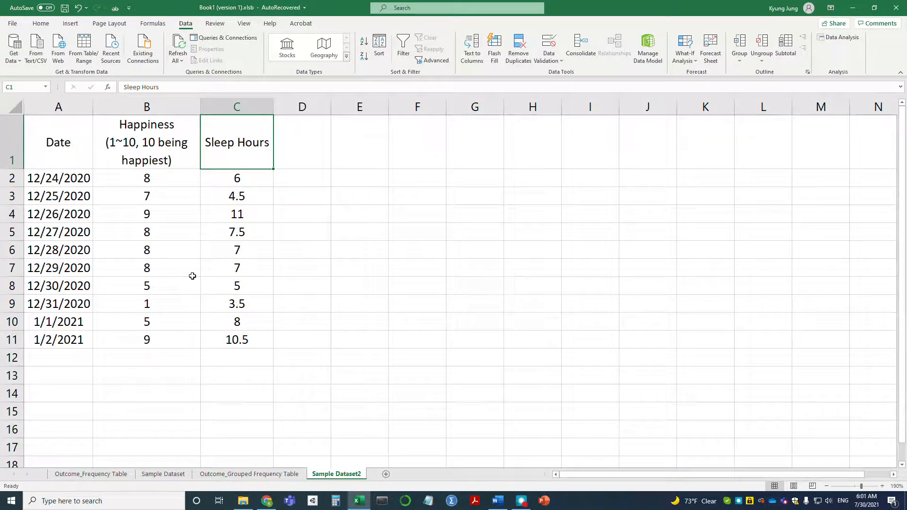
{"action": "left_click", "coordinate": [369, 146]}
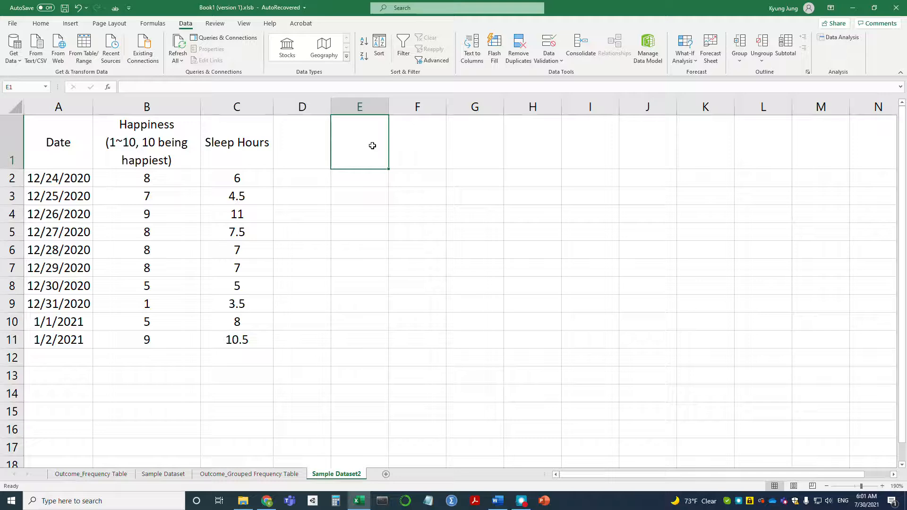
{"action": "type", "text": "(Gro"}
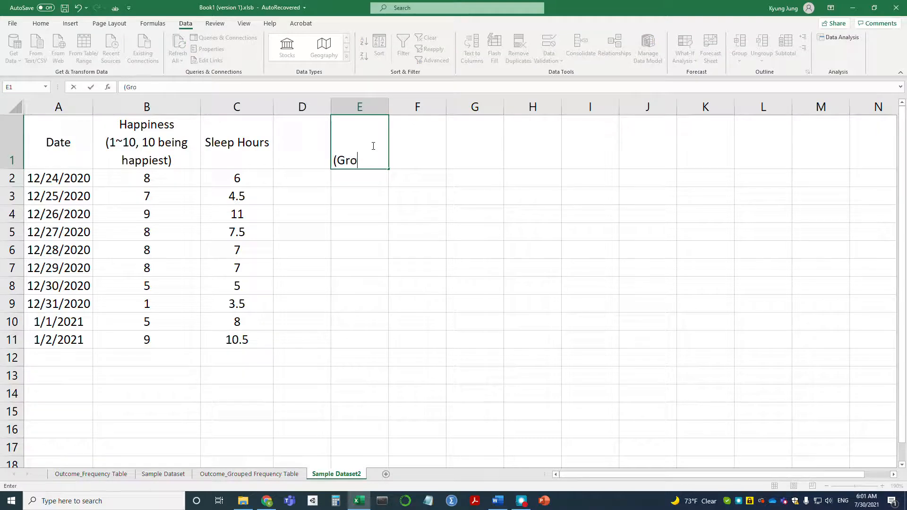
{"action": "type", "text": "uped) Sleep Hours"}
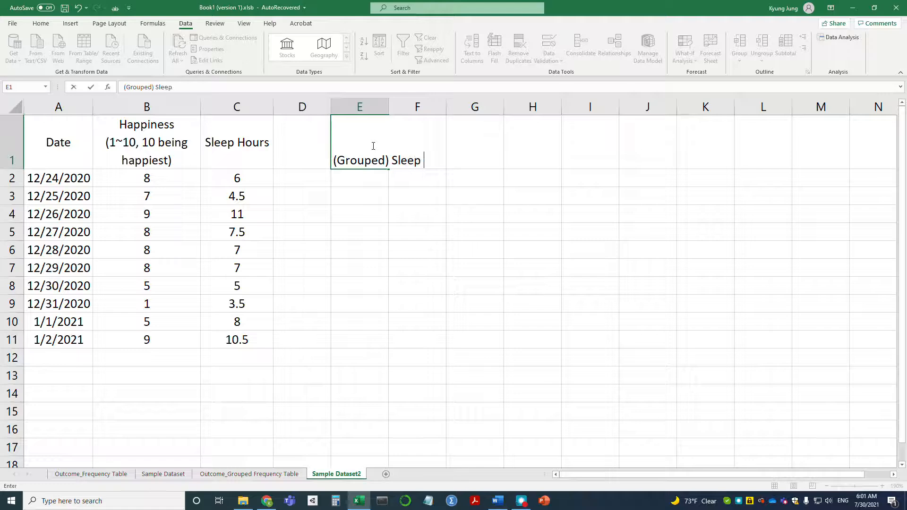
{"action": "key", "text": "Return"}
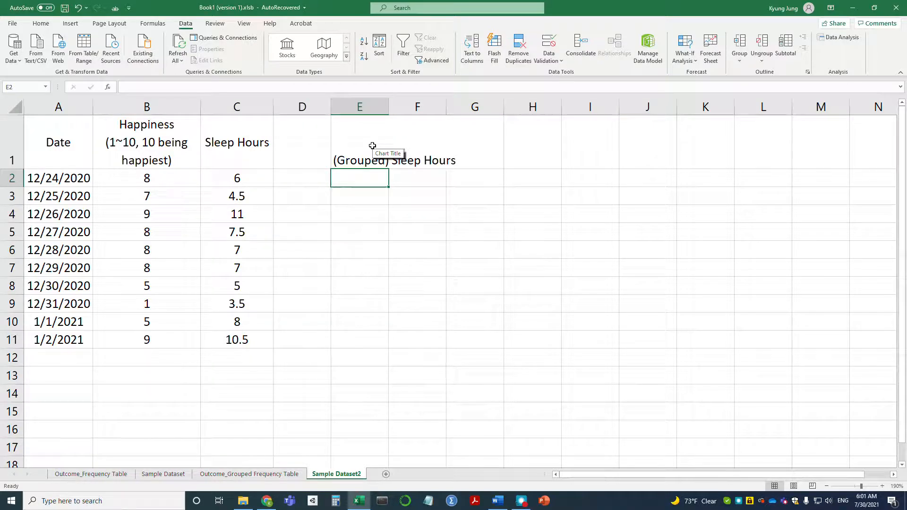
Enter the interval labels 0~3, 3~6, 6~9 and 9~12 in cells E2 to E5
{"action": "type", "text": "0"}
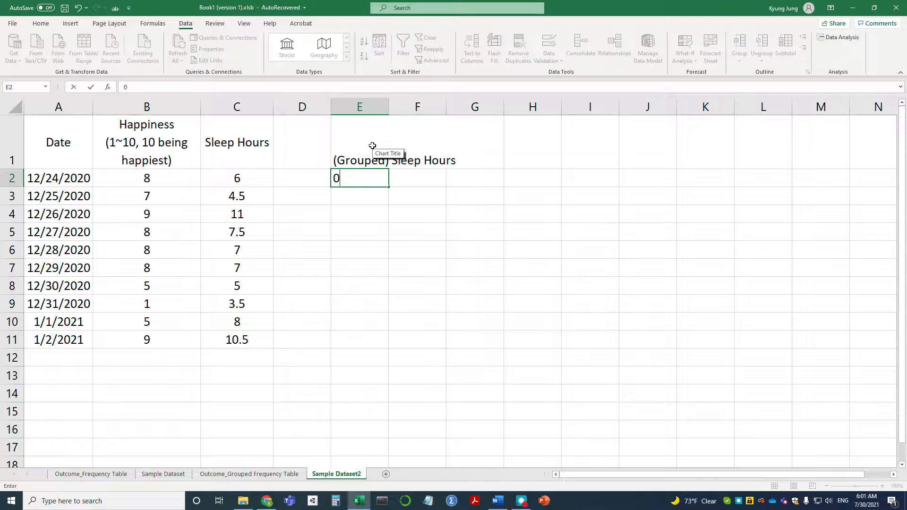
{"action": "type", "text": "~3"}
{"action": "key", "text": "Return"}
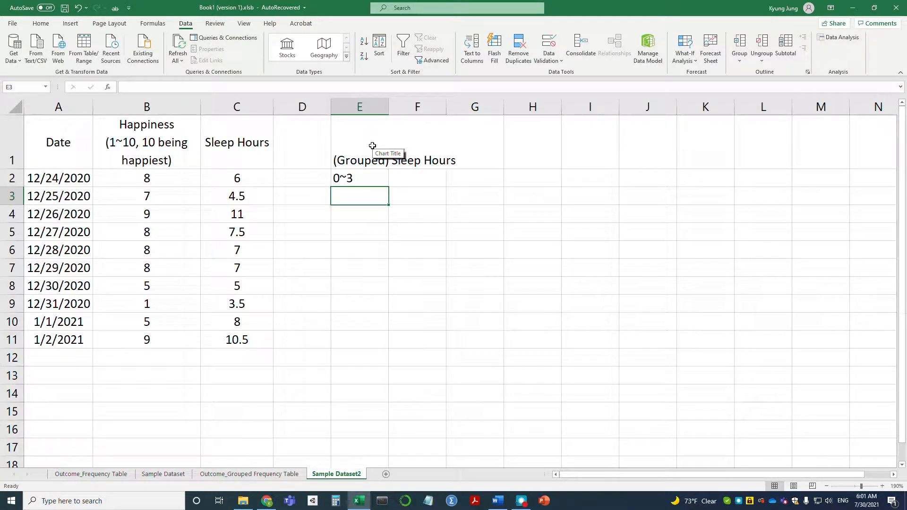
{"action": "type", "text": "3"}
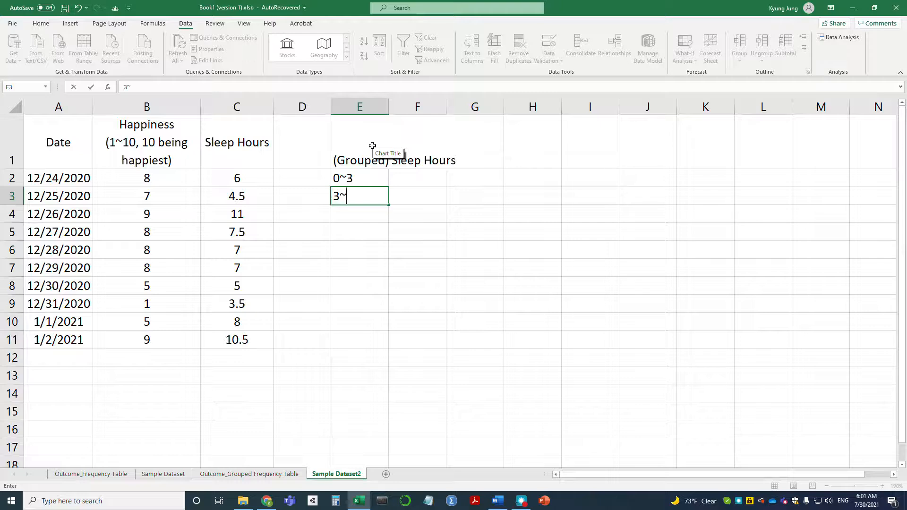
{"action": "type", "text": "~6"}
{"action": "key", "text": "Return"}
{"action": "type", "text": "6"}
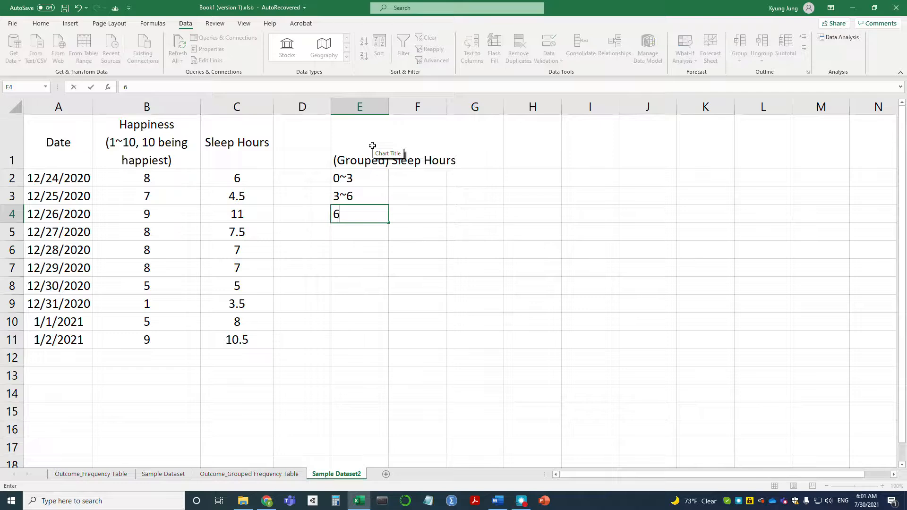
{"action": "type", "text": "~9"}
{"action": "key", "text": "Return"}
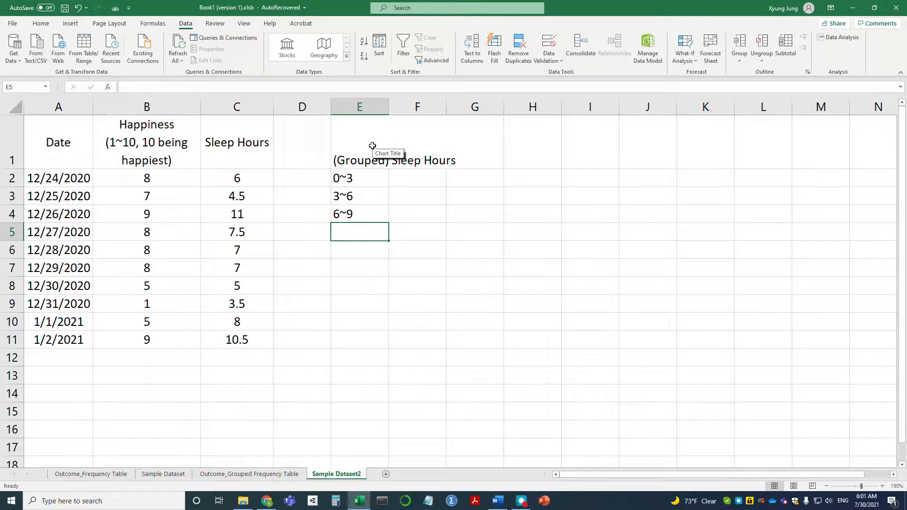
{"action": "type", "text": "9~12"}
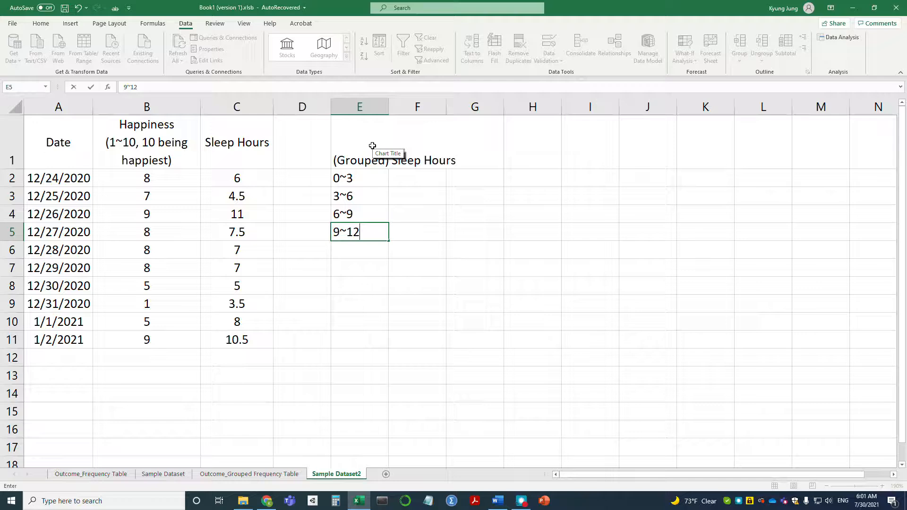
{"action": "key", "text": "Return"}
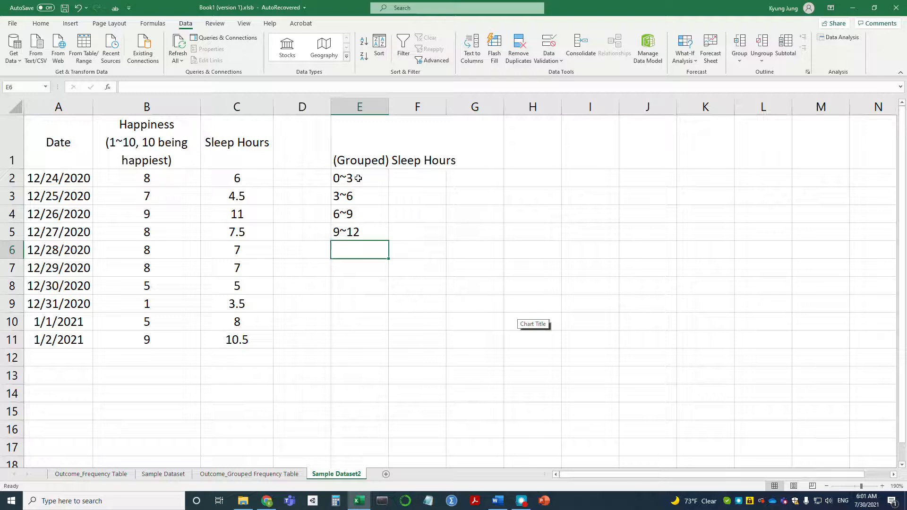
Replace the interval labels in E2 to E5 with the upper limits 3, 6, 9 and 12
{"action": "left_click", "coordinate": [376, 178]}
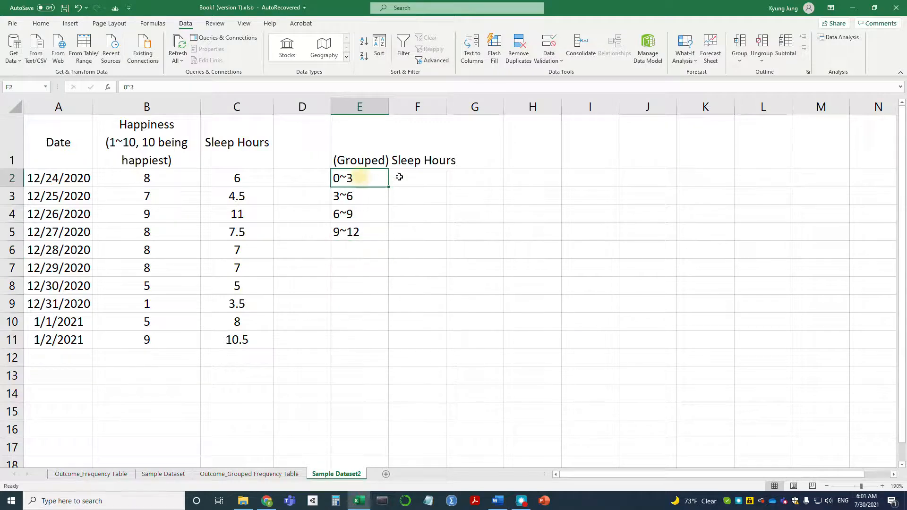
{"action": "type", "text": "3"}
{"action": "key", "text": "Return"}
{"action": "type", "text": "6"}
{"action": "key", "text": "Return"}
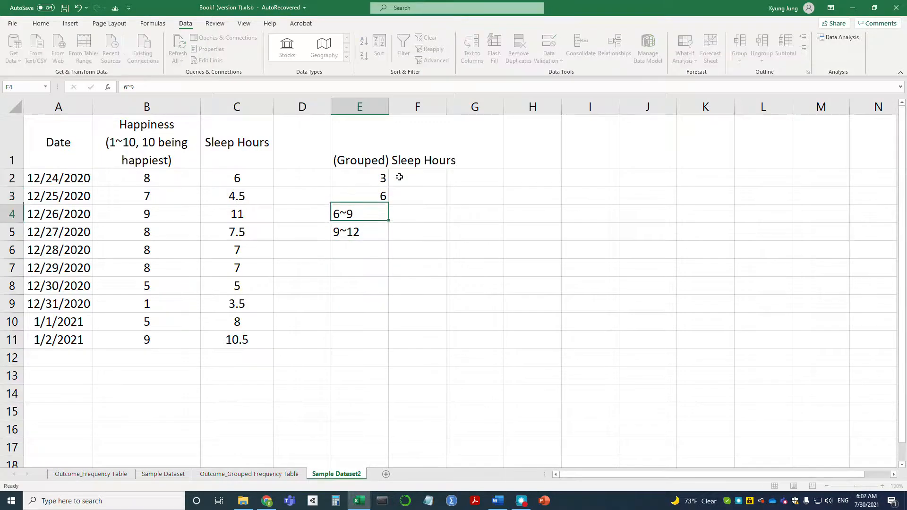
{"action": "type", "text": "9"}
{"action": "key", "text": "Return"}
{"action": "type", "text": "12"}
{"action": "key", "text": "Return"}
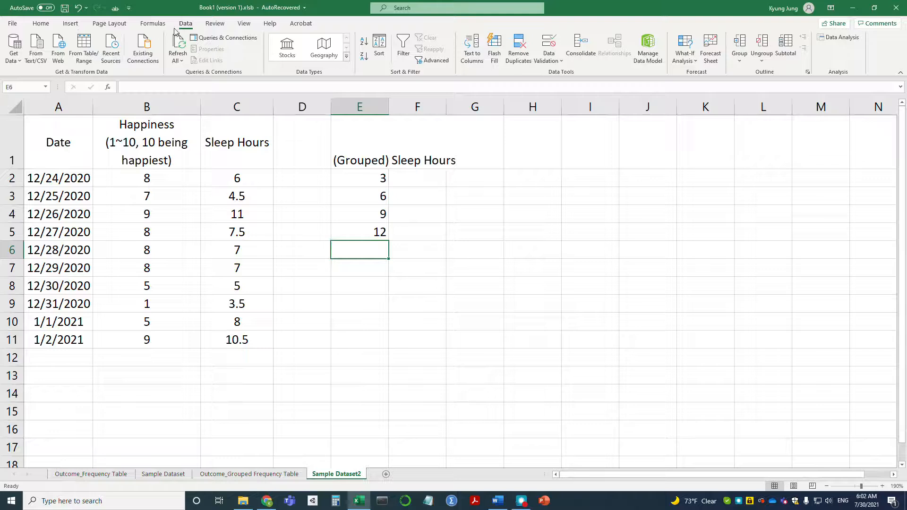
Start the Histogram analysis tool and set its input range to the Sleep Hours data with header, C1:C11
{"action": "left_click", "coordinate": [849, 37]}
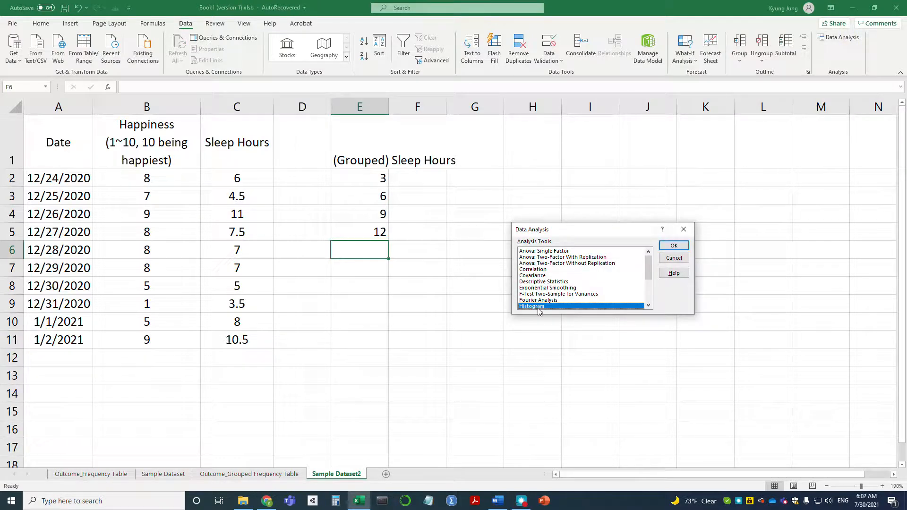
{"action": "left_click", "coordinate": [674, 246]}
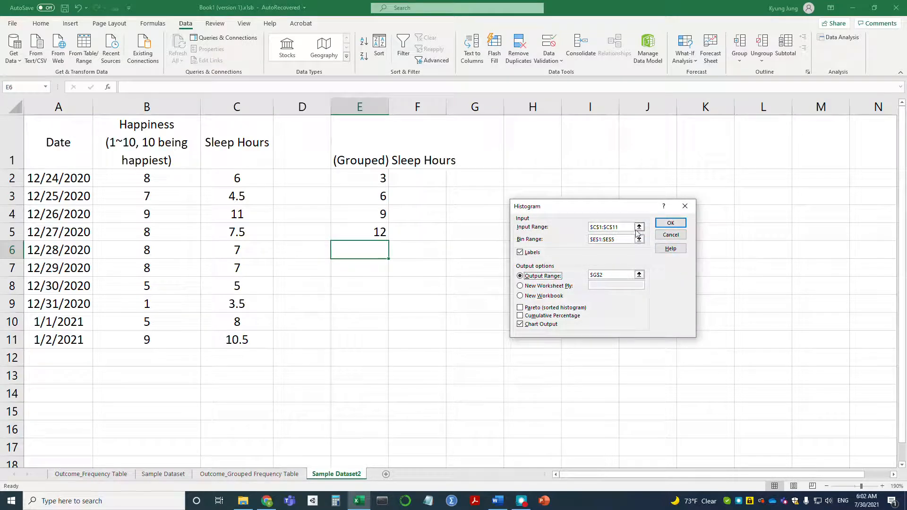
{"action": "left_click", "coordinate": [640, 228]}
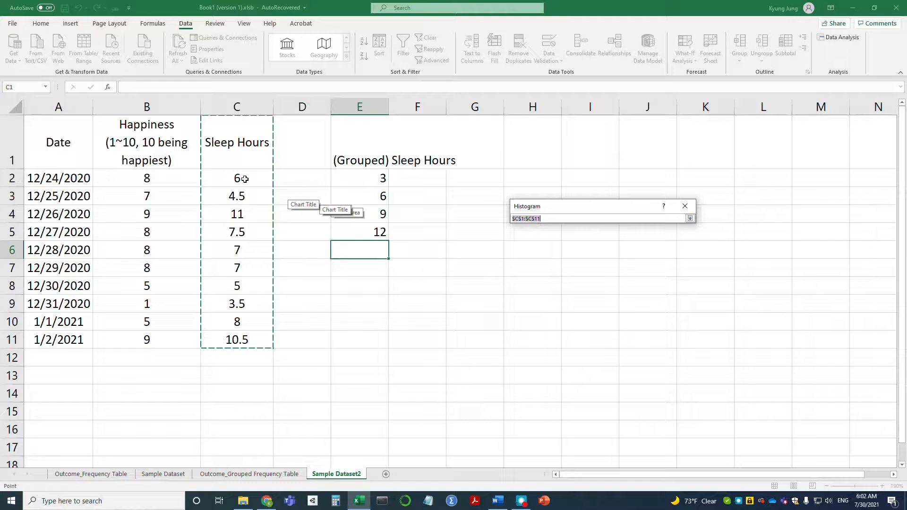
{"action": "left_click_drag", "start_coordinate": [235, 142], "coordinate": [234, 342]}
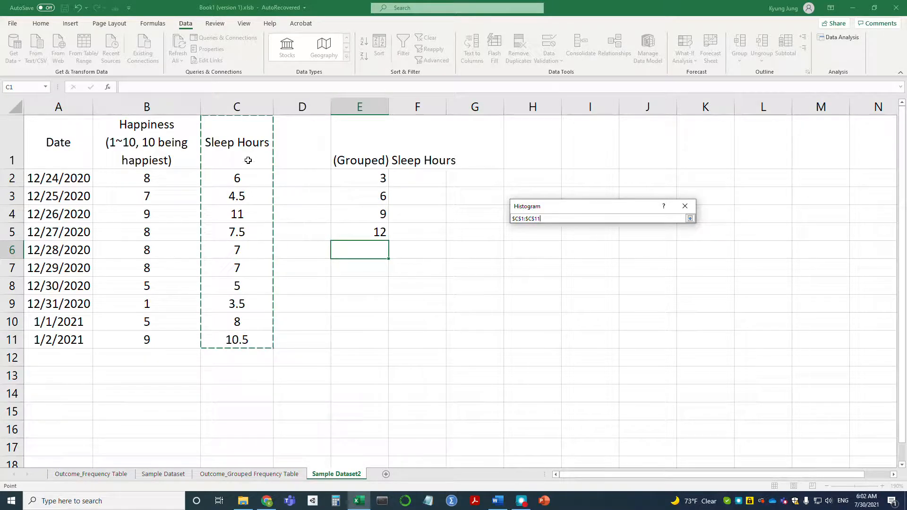
{"action": "left_click", "coordinate": [689, 219]}
{"action": "left_click", "coordinate": [530, 254]}
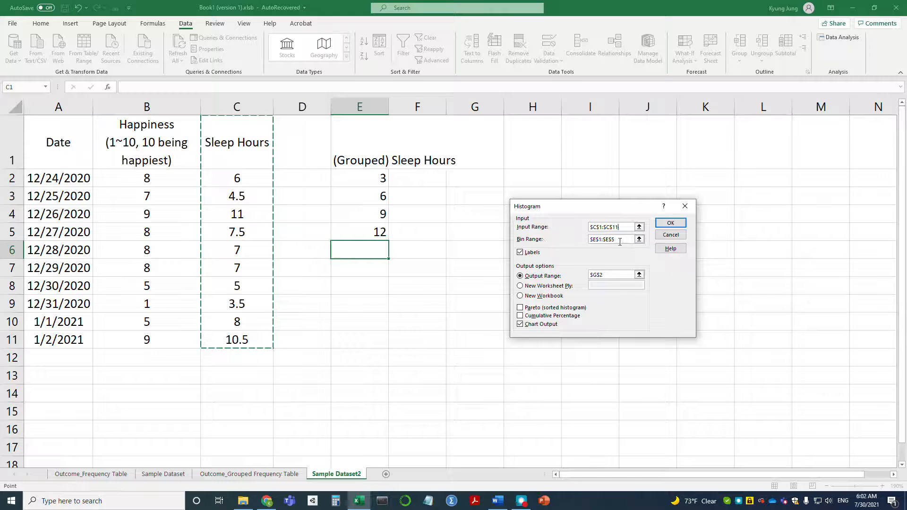
Set the histogram's bin range to the grouped sleep hours limits including their header, E1:E5
{"action": "left_click", "coordinate": [640, 240]}
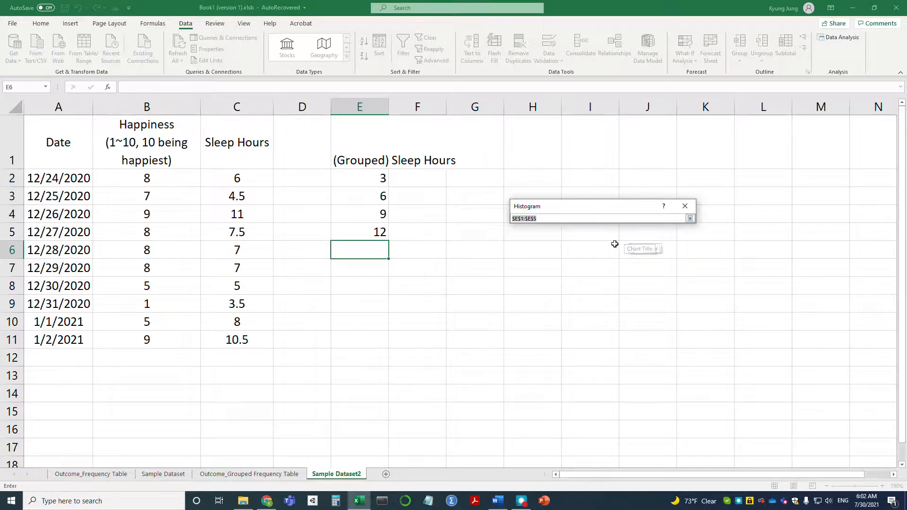
{"action": "left_click", "coordinate": [362, 178]}
{"action": "left_click_drag", "start_coordinate": [362, 178], "coordinate": [356, 227]}
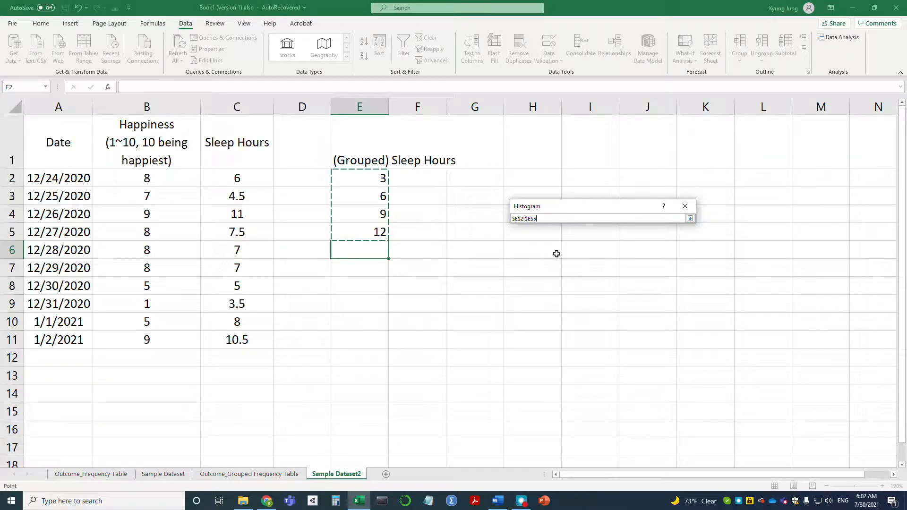
{"action": "left_click", "coordinate": [690, 218]}
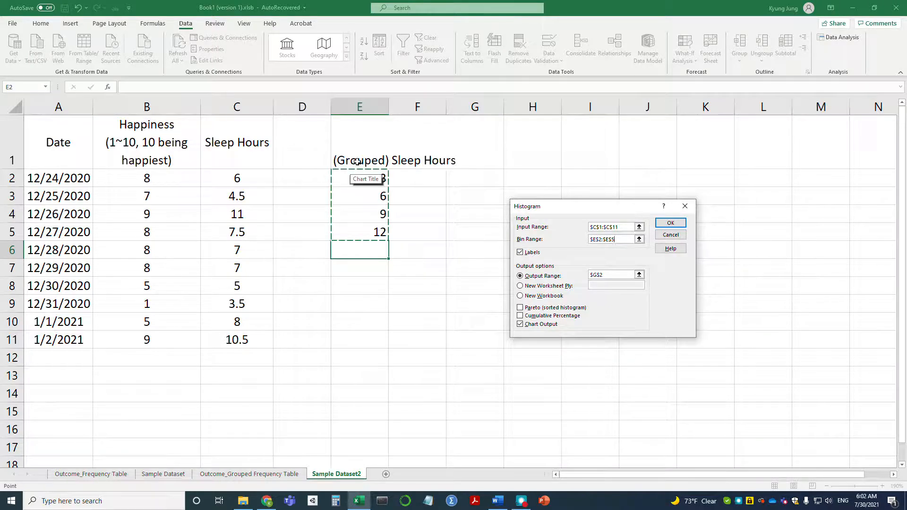
{"action": "left_click_drag", "start_coordinate": [358, 162], "coordinate": [359, 233]}
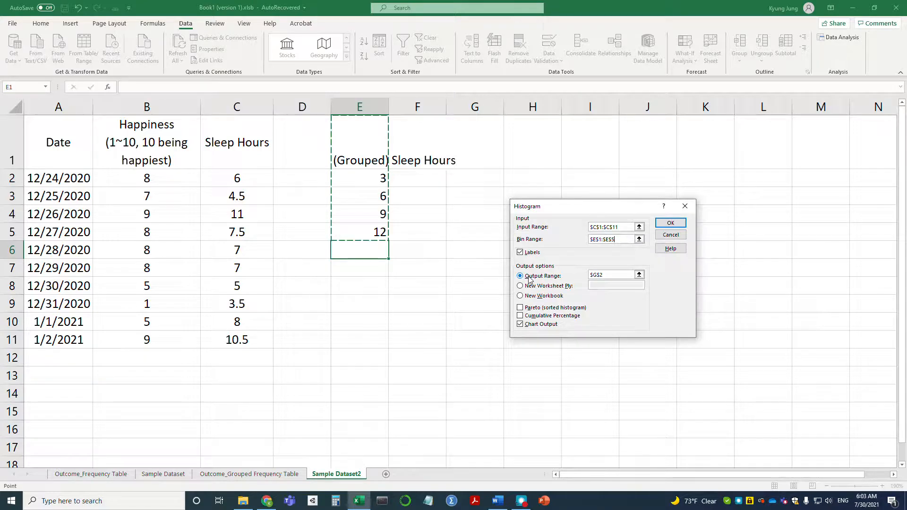
Generate the frequency table and histogram with the output range at H1, and fit columns H and I to their contents
{"action": "left_click", "coordinate": [640, 275]}
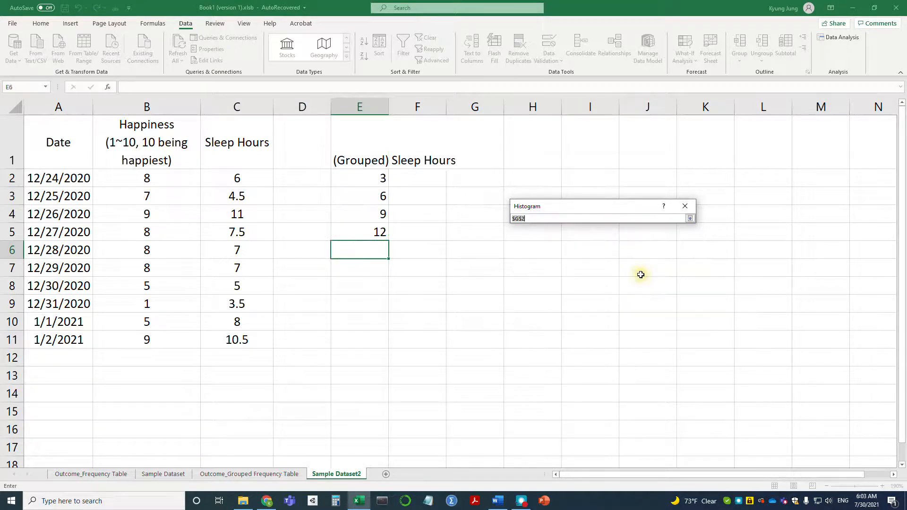
{"action": "left_click", "coordinate": [533, 142]}
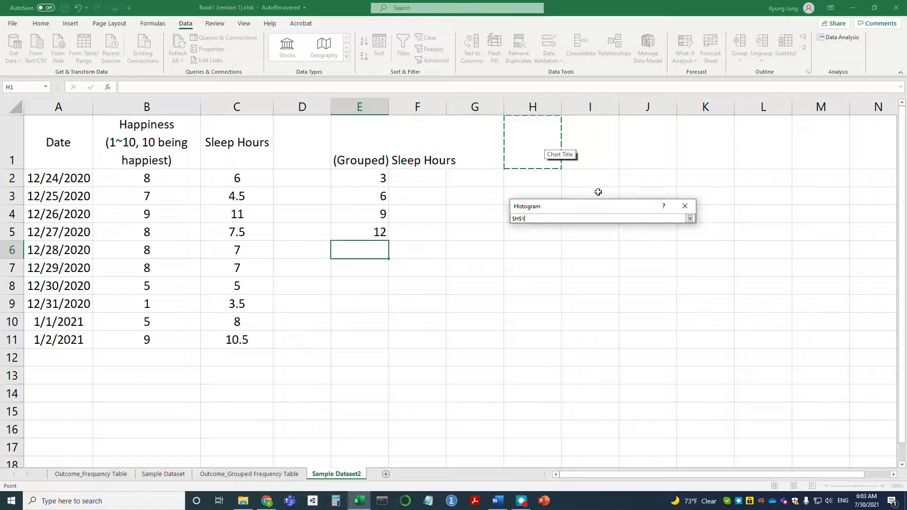
{"action": "left_click", "coordinate": [689, 219]}
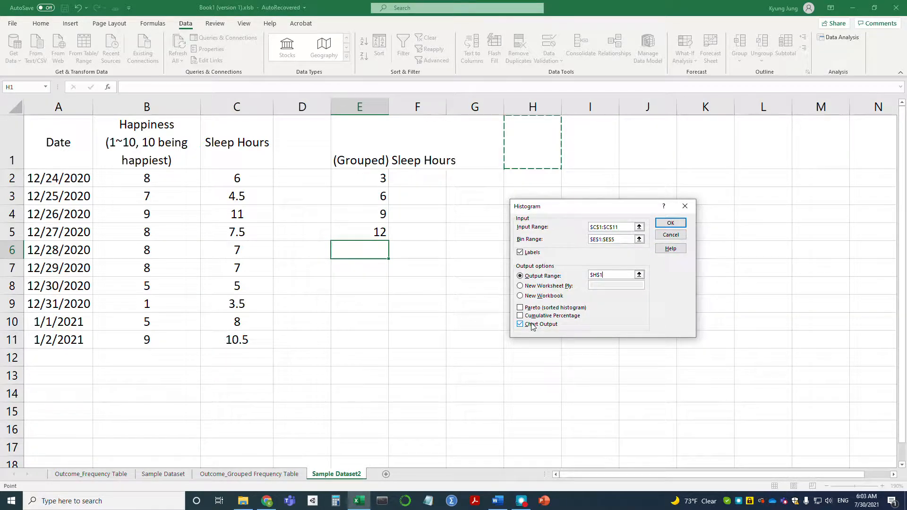
{"action": "left_click", "coordinate": [670, 223]}
{"action": "left_click_drag", "start_coordinate": [533, 107], "coordinate": [576, 107]}
{"action": "double_click", "coordinate": [619, 106]}
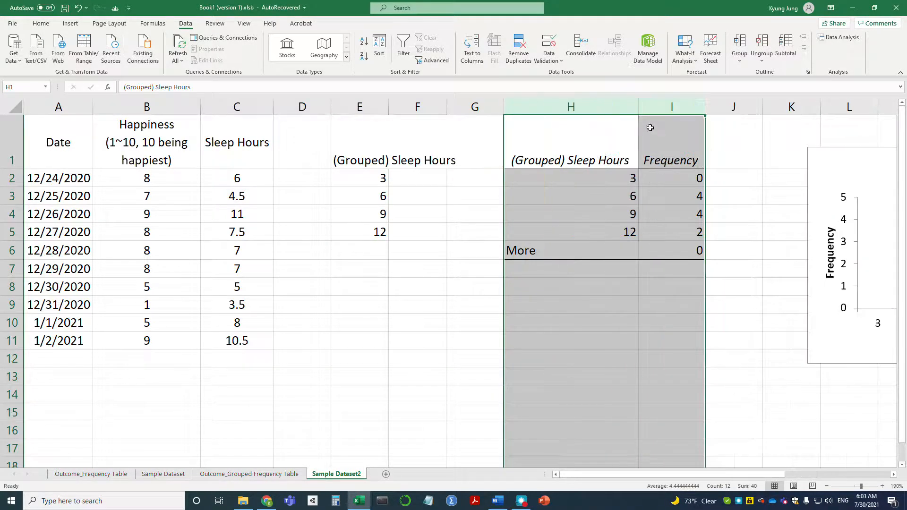
Relabel the frequency table's bins in H2 to H5 as the intervals 0~3, 3~6, 6~9 and 9~12
{"action": "left_click_drag", "start_coordinate": [762, 474], "coordinate": [863, 473]}
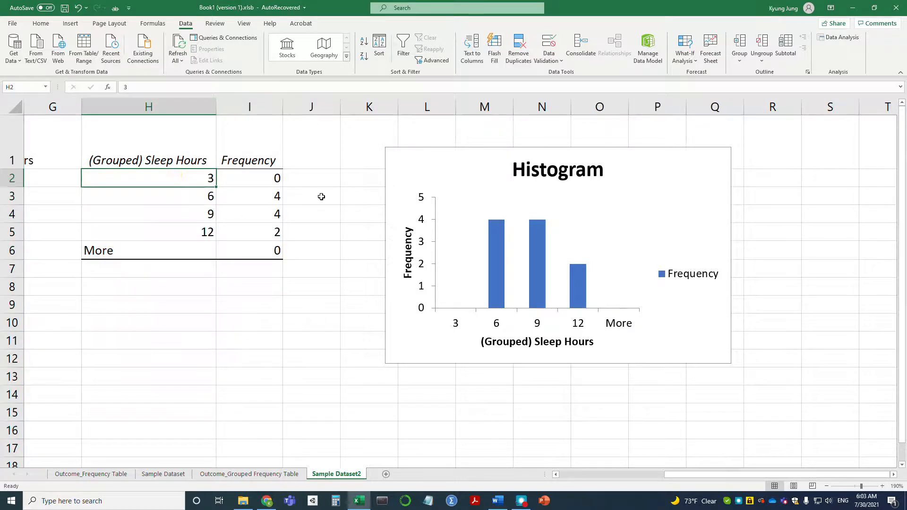
{"action": "type", "text": "0~3"}
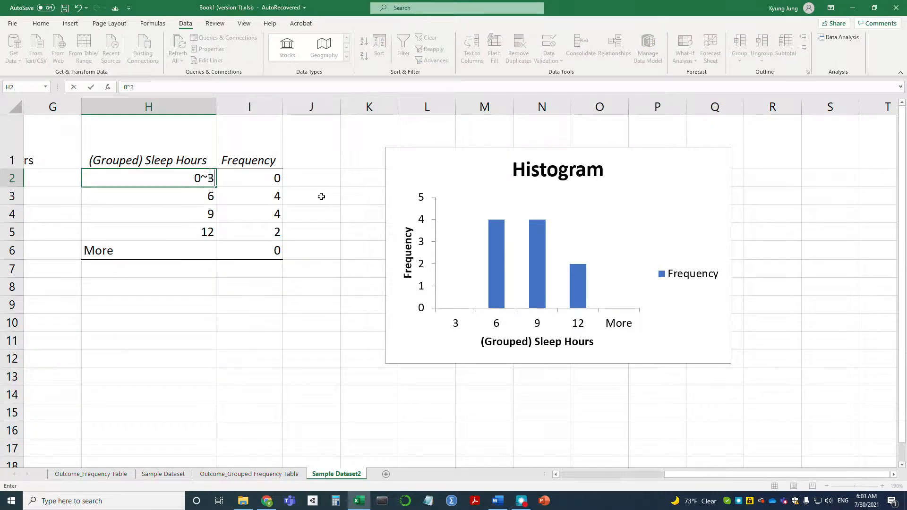
{"action": "key", "text": "Return"}
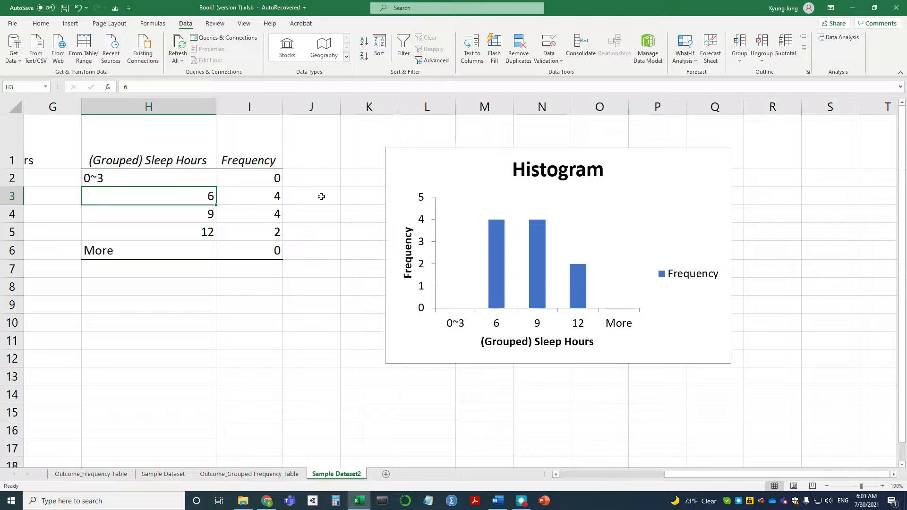
{"action": "type", "text": "3"}
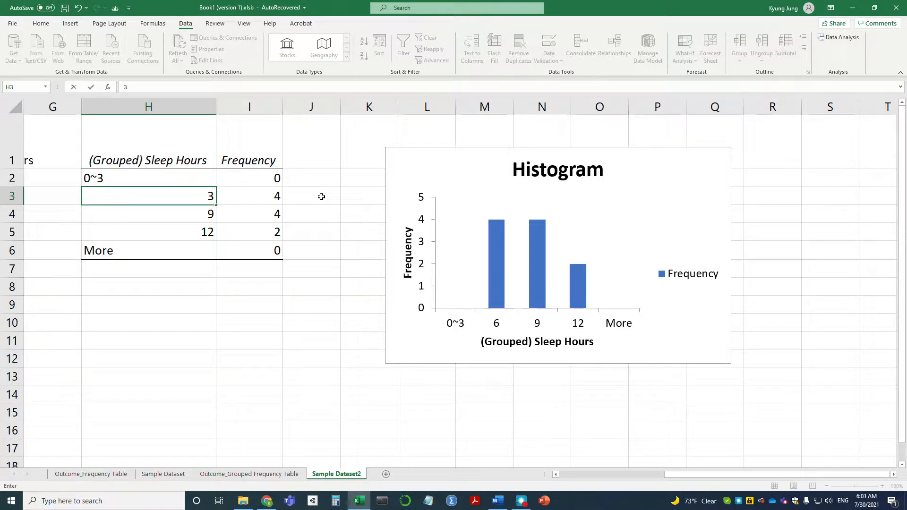
{"action": "type", "text": "~6"}
{"action": "key", "text": "Return"}
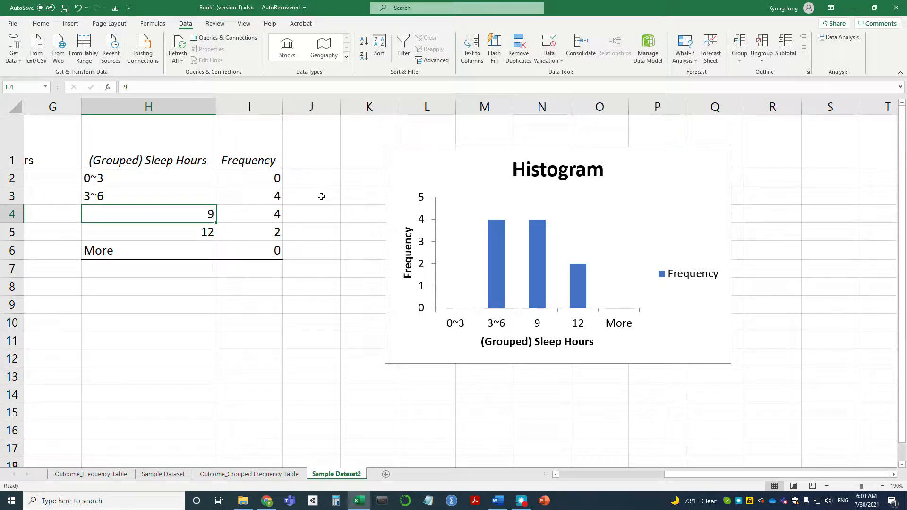
{"action": "type", "text": "6~9"}
{"action": "key", "text": "Return"}
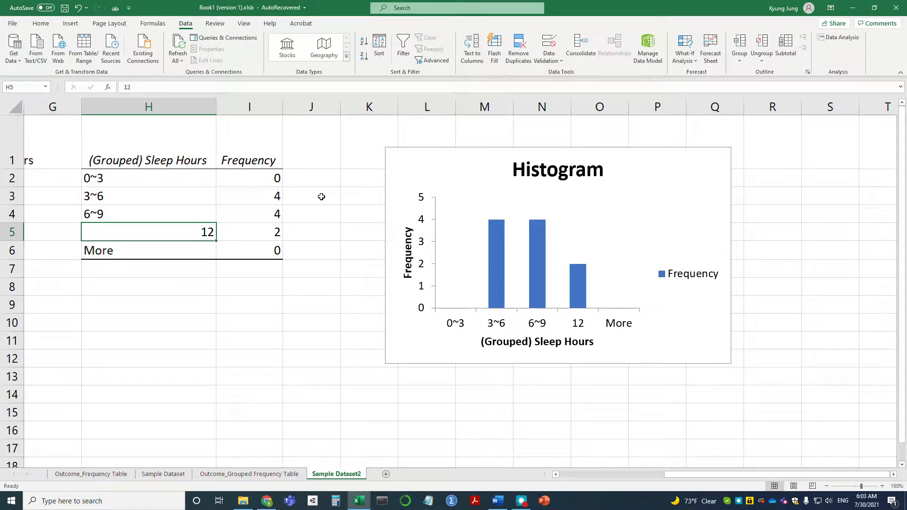
{"action": "type", "text": "9~12"}
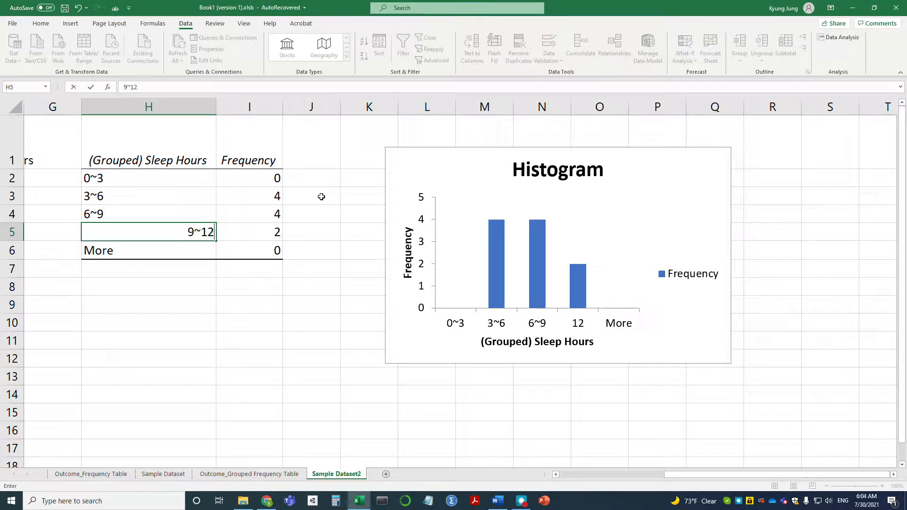
{"action": "key", "text": "Return"}
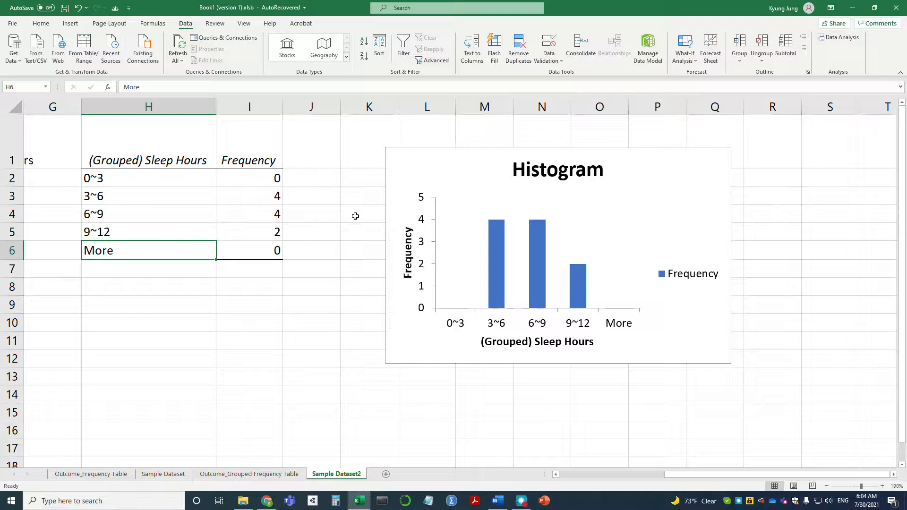
Review the frequencies listed for the 3~6, 6~9 and 9~12 sleep-hours intervals
{"action": "left_click", "coordinate": [269, 197]}
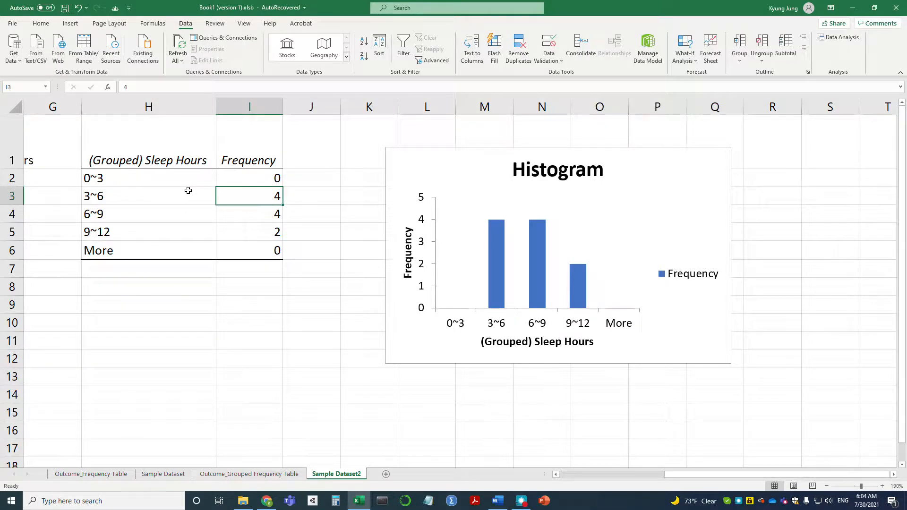
{"action": "left_click", "coordinate": [103, 197]}
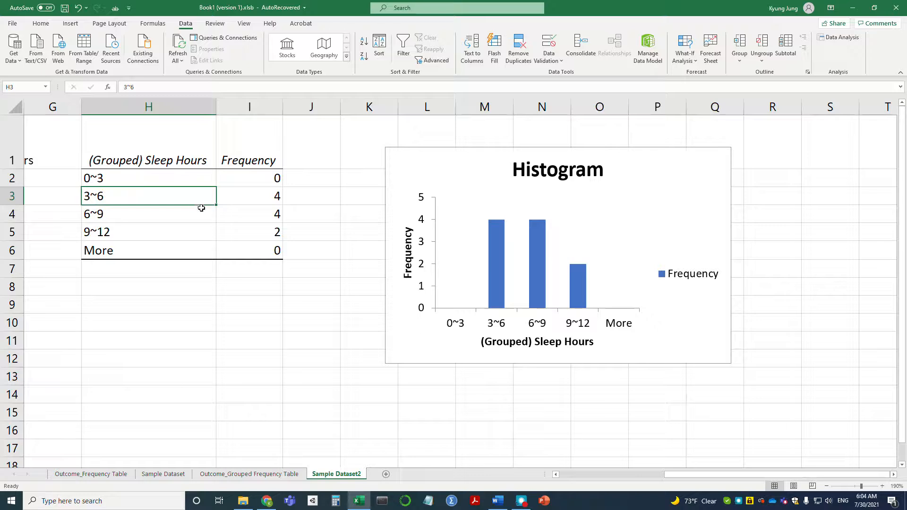
{"action": "left_click", "coordinate": [269, 217]}
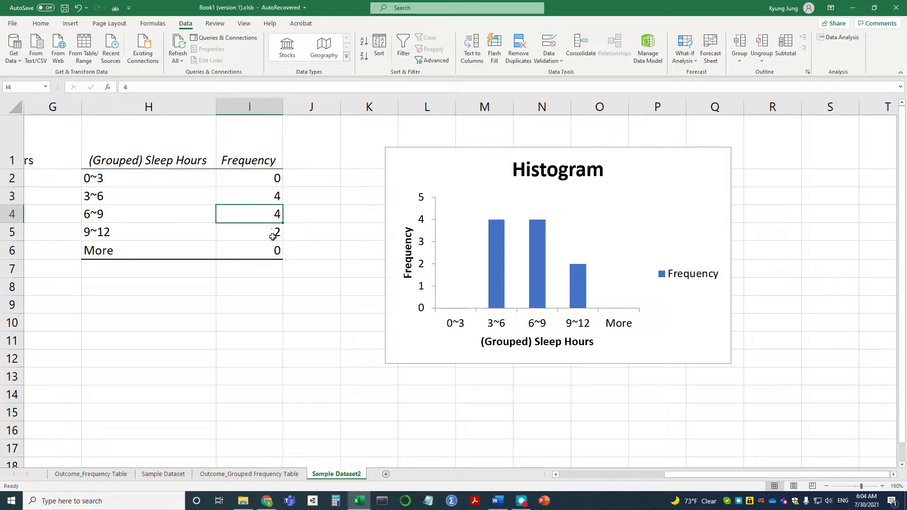
{"action": "left_click", "coordinate": [259, 236]}
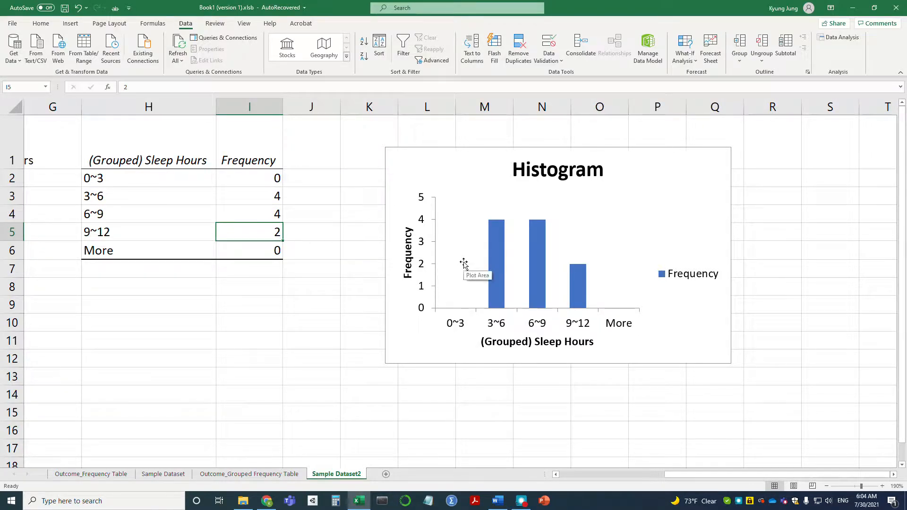
Change the sleep hours in C9 to 3 and compare it with the 0~3 and 3~6 rows of the frequency table
{"action": "left_click_drag", "start_coordinate": [689, 479], "coordinate": [613, 465]}
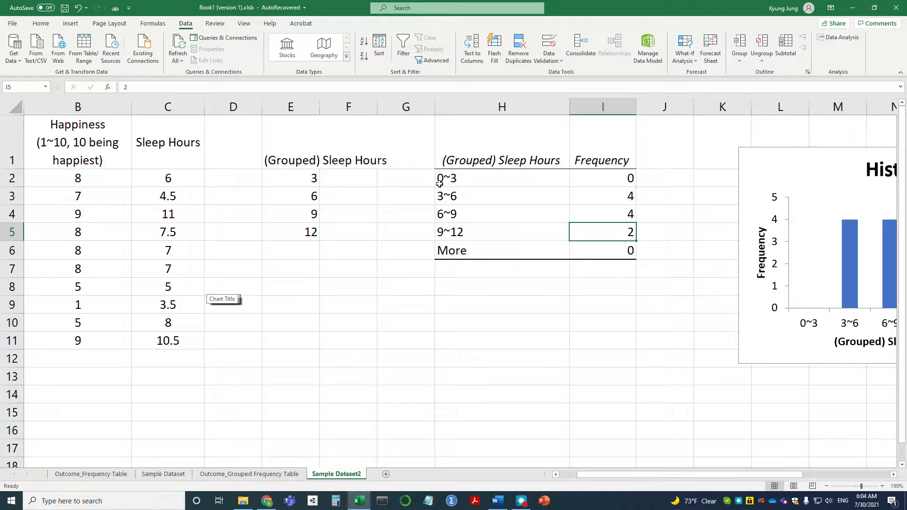
{"action": "left_click", "coordinate": [284, 285]}
{"action": "left_click", "coordinate": [177, 305]}
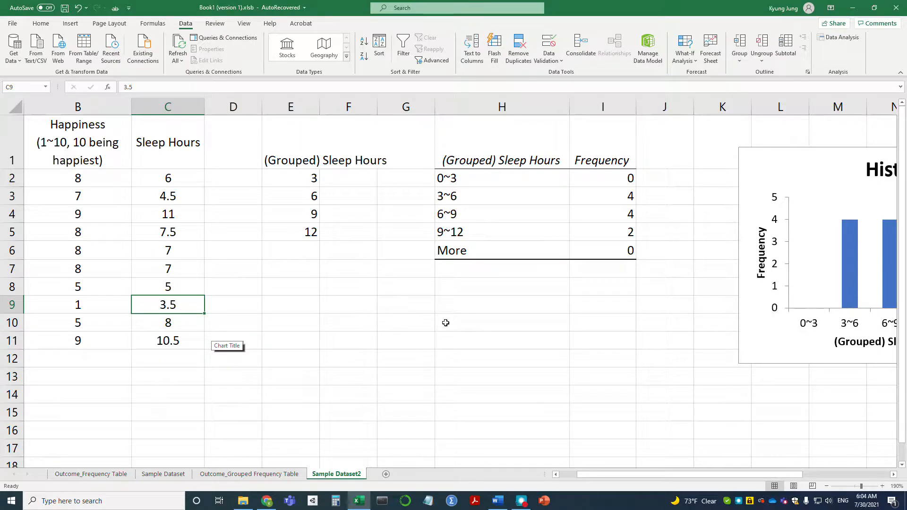
{"action": "type", "text": "3"}
{"action": "key", "text": "Return"}
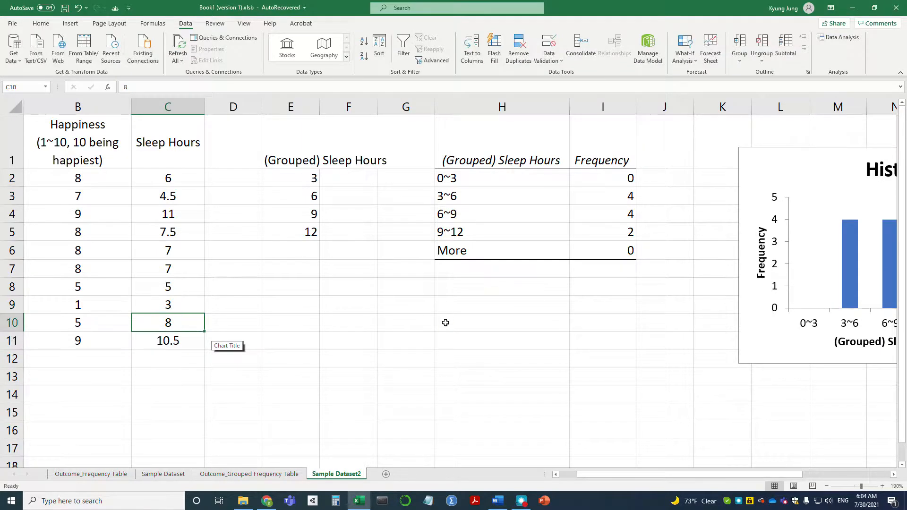
{"action": "left_click", "coordinate": [190, 301]}
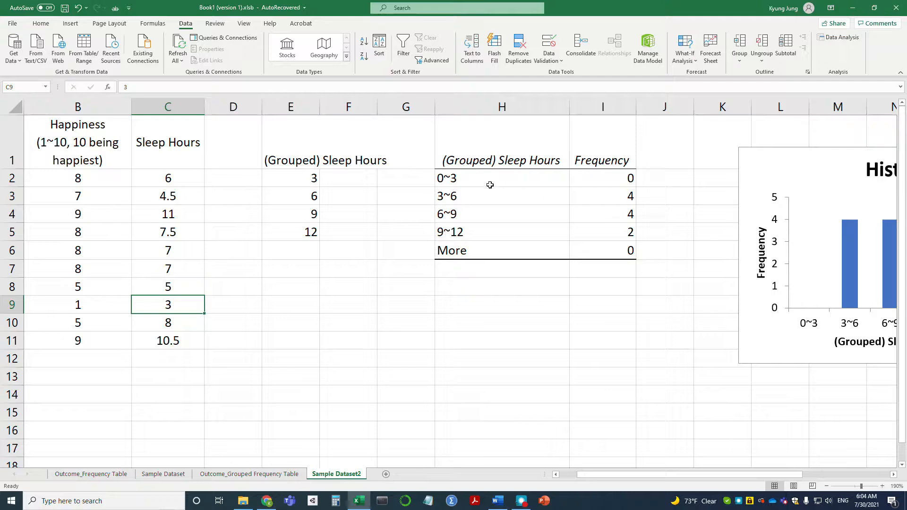
{"action": "left_click_drag", "start_coordinate": [489, 183], "coordinate": [570, 181]}
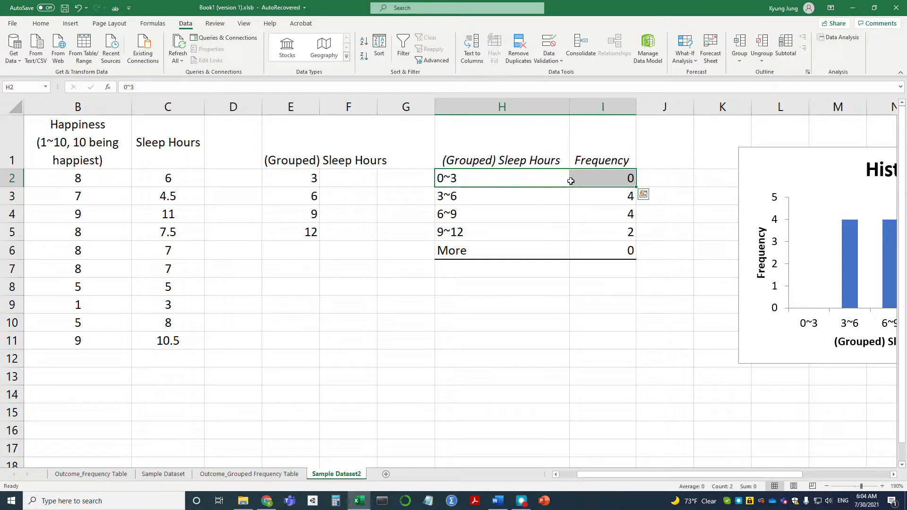
{"action": "left_click_drag", "start_coordinate": [502, 193], "coordinate": [583, 195]}
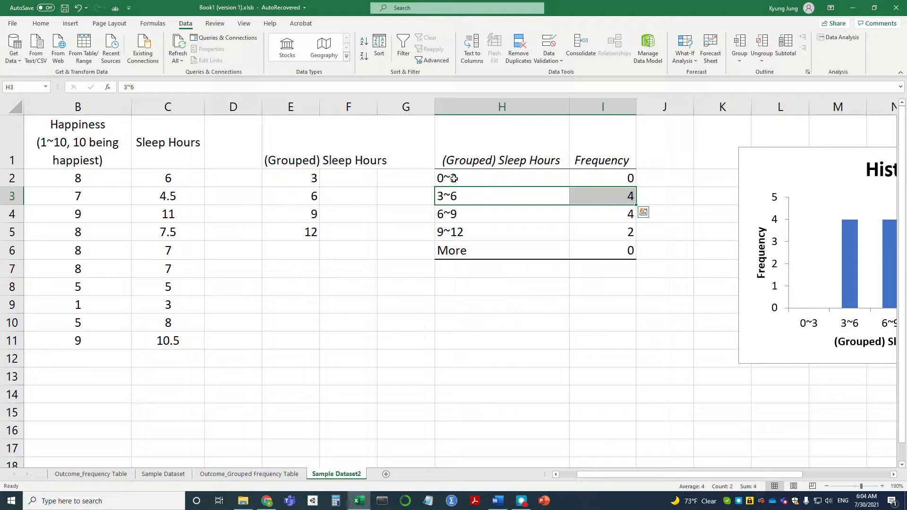
{"action": "left_click", "coordinate": [483, 178]}
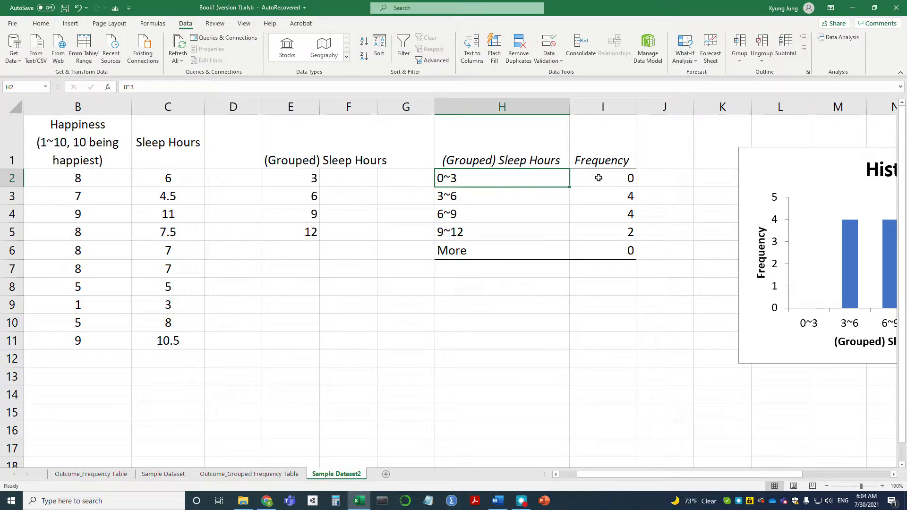
Restore the sleep hours value in C9 to 3.5
{"action": "left_click", "coordinate": [169, 306]}
{"action": "type", "text": "3.5"}
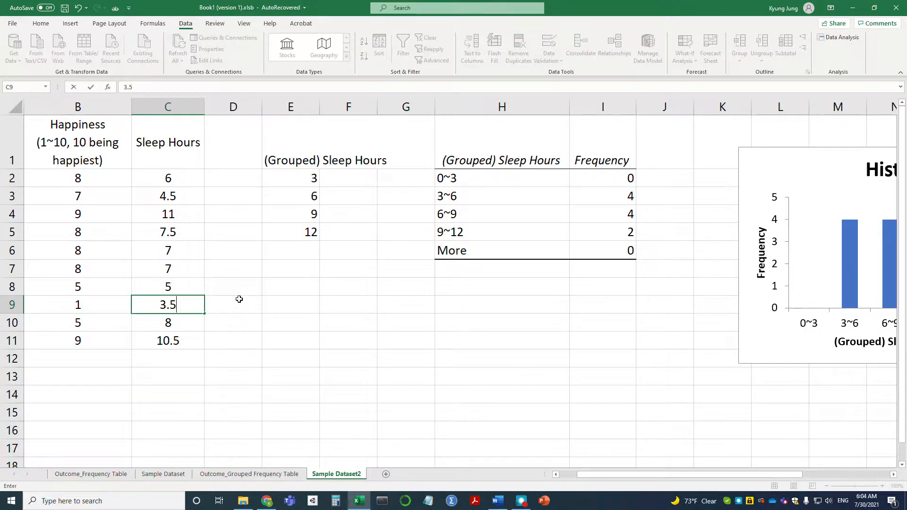
{"action": "key", "text": "Return"}
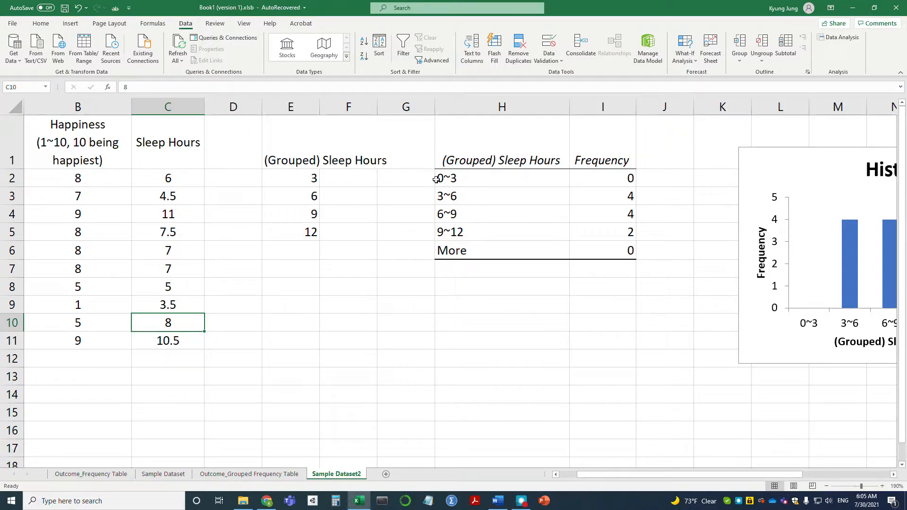
Set the sleep hours in C9 to the bin boundary value 3
{"action": "left_click", "coordinate": [172, 307]}
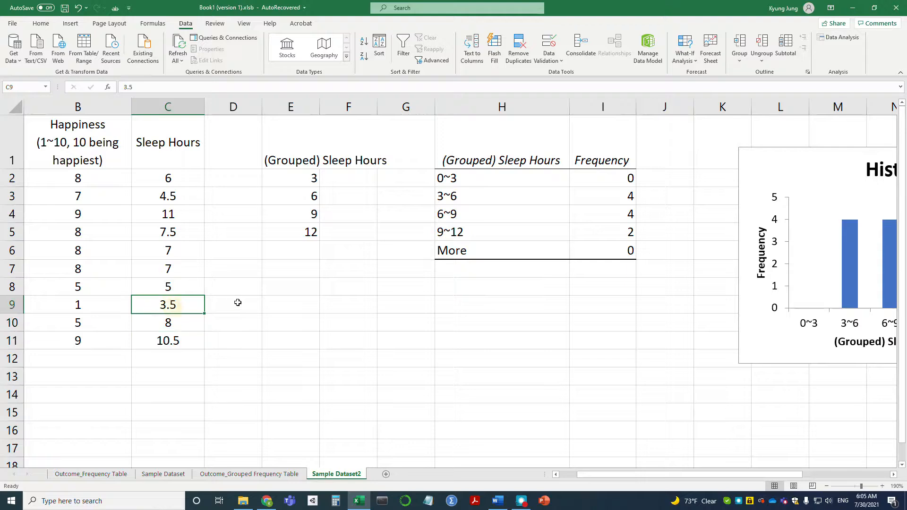
{"action": "type", "text": "3"}
{"action": "key", "text": "Return"}
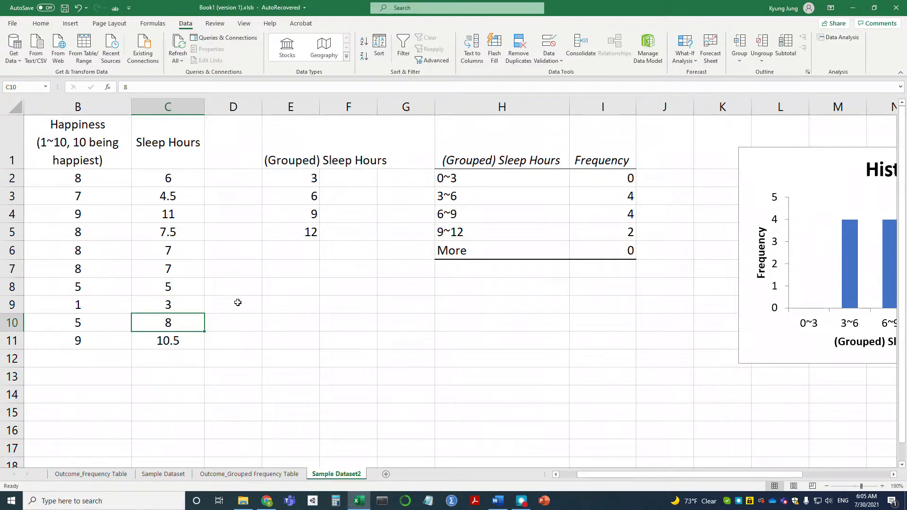
Rerun the Histogram analysis with input C1:C11, bins E1:E5 and output H1, overwriting the existing table, and check the first bin against C9
{"action": "left_click", "coordinate": [849, 38]}
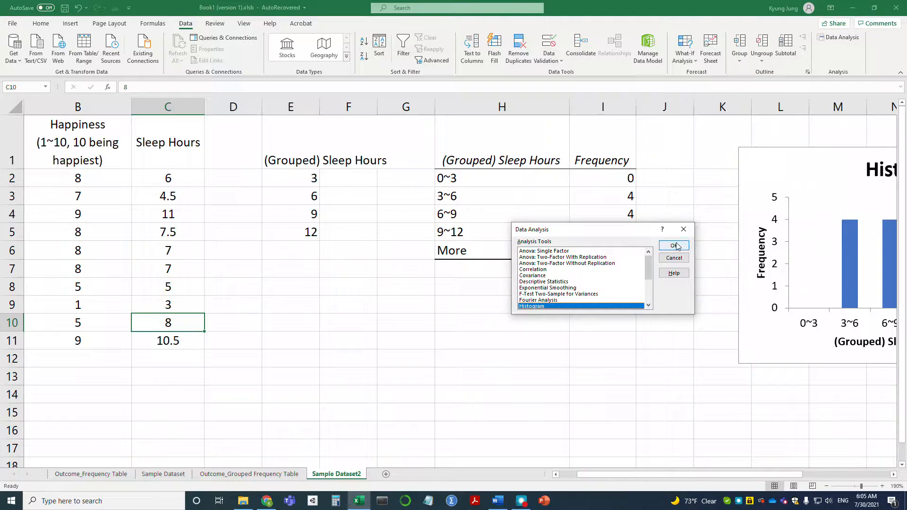
{"action": "left_click", "coordinate": [674, 246]}
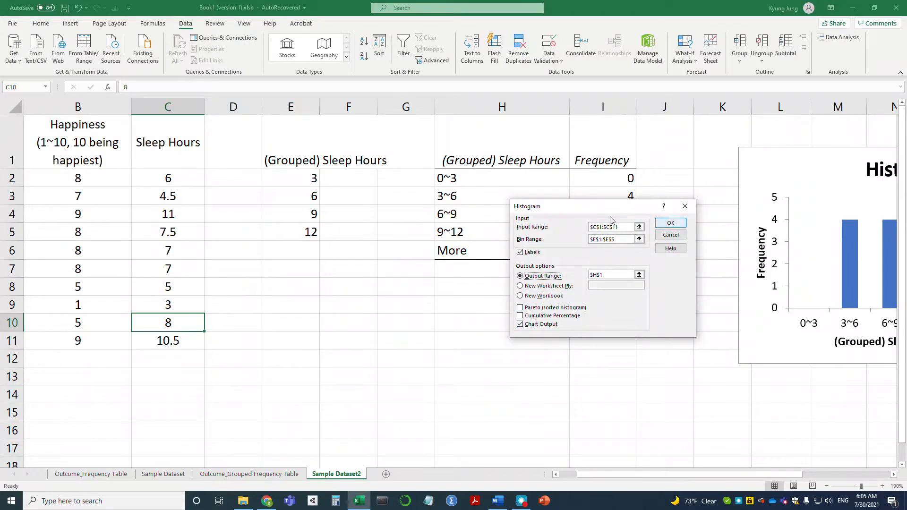
{"action": "left_click", "coordinate": [671, 224]}
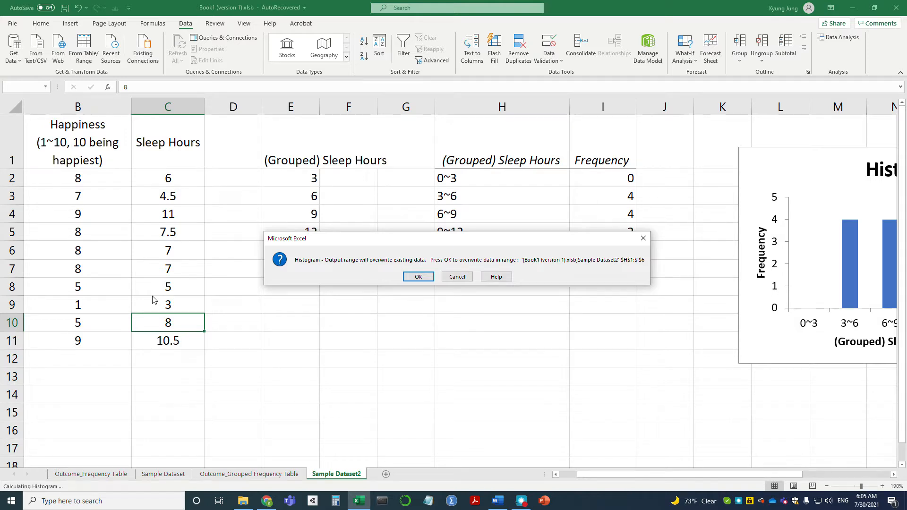
{"action": "left_click", "coordinate": [418, 277]}
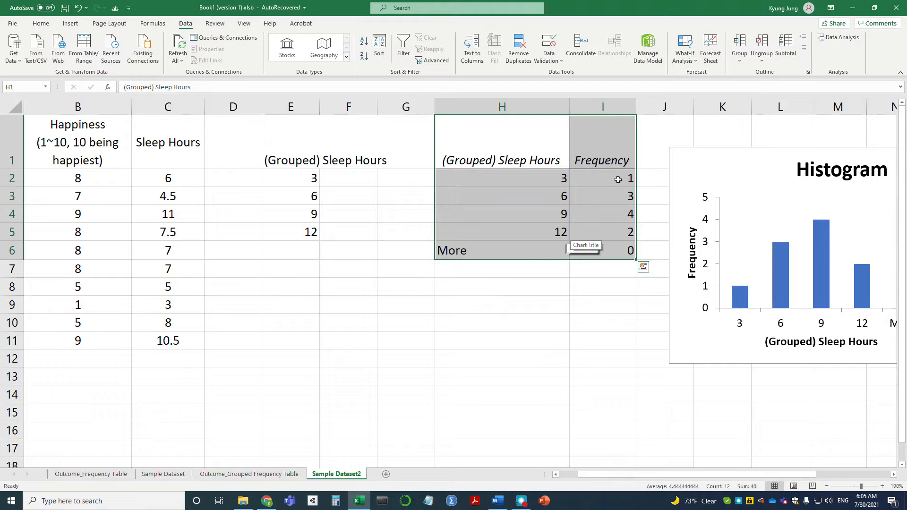
{"action": "left_click", "coordinate": [163, 309]}
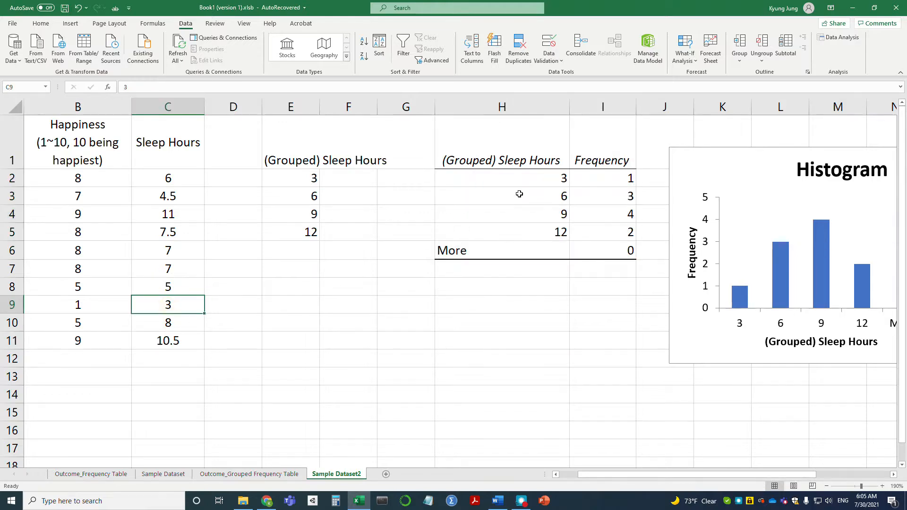
{"action": "left_click", "coordinate": [523, 176]}
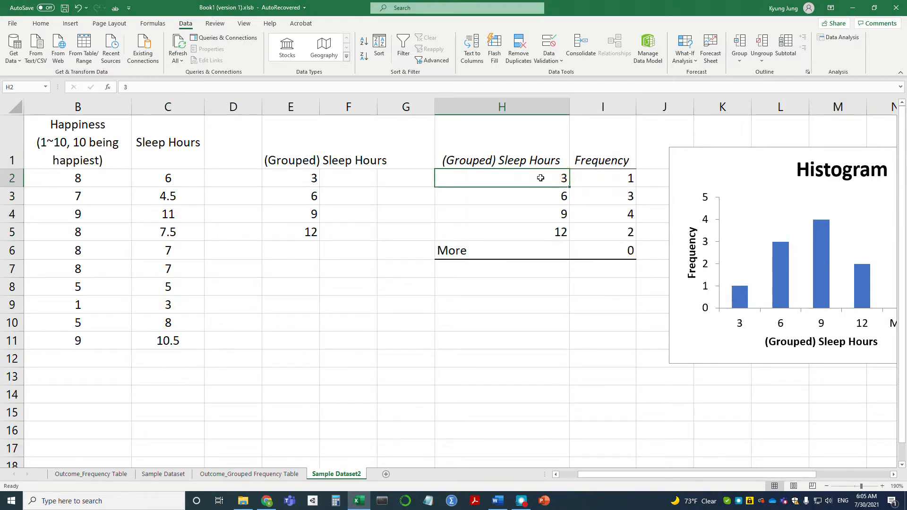